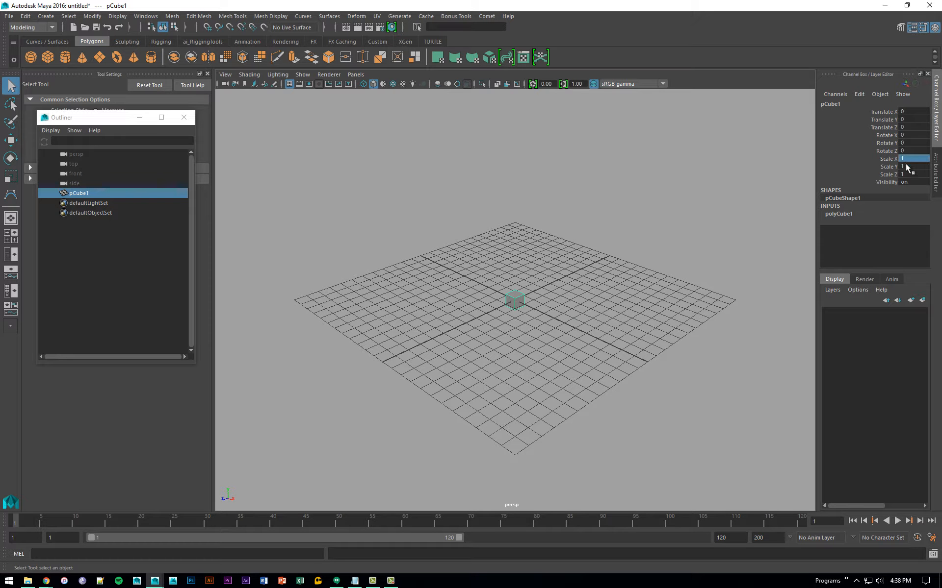
# Step: Set the cube's Scale X, Y and Z to 0 and try to marquee-select it around the grid centre
pyautogui.moveTo(906, 168); pyautogui.dragTo(906, 175)
pyautogui.press('Return')
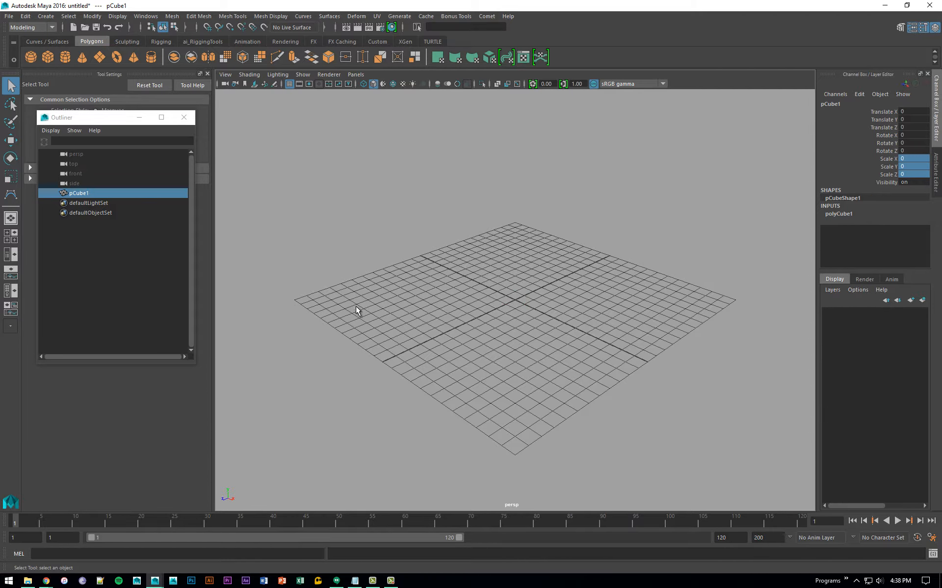
pyautogui.moveTo(381, 241); pyautogui.dragTo(575, 364)
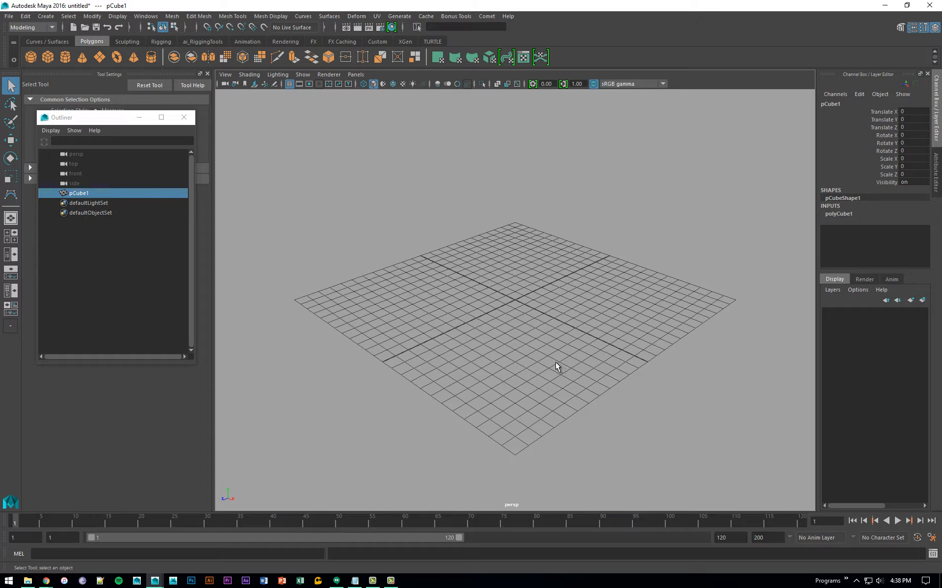
# Step: Undo the cube's zero scaling and select the cube in the viewport
pyautogui.hotkey('ctrl', 'z')
pyautogui.hotkey('ctrl', 'z')
pyautogui.hotkey('ctrl', 'z')
pyautogui.hotkey('ctrl', 'z')
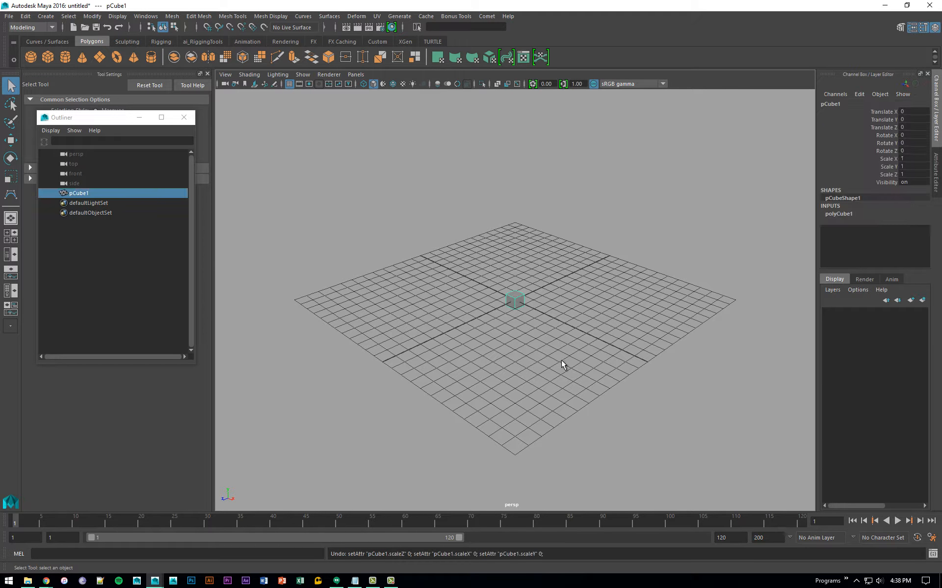
pyautogui.click(523, 293)
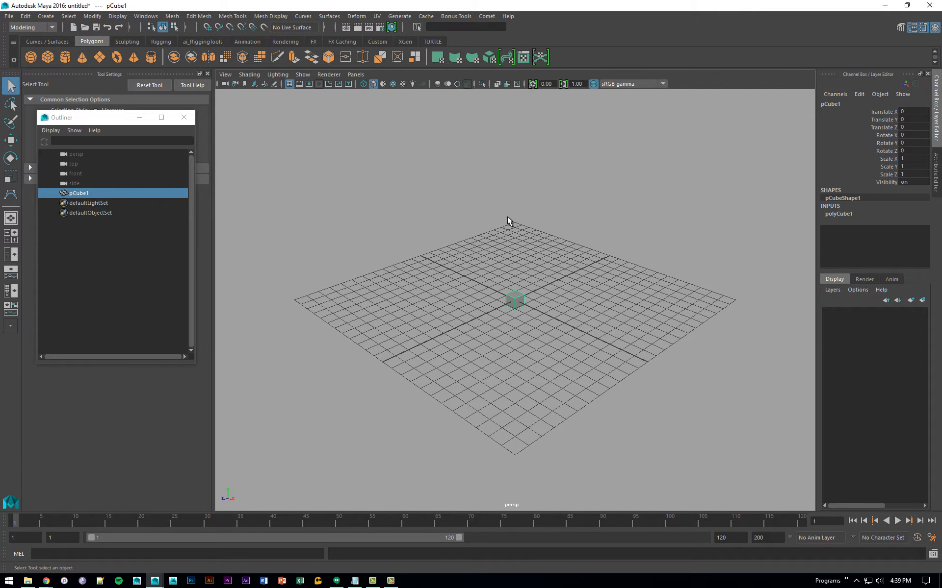
# Step: Move the cube freely above and behind the grid, to about X -3.7, Y 13.8, Z -11.4
pyautogui.keyDown('alt'); pyautogui.moveTo(508, 218); pyautogui.dragTo(507, 317); pyautogui.keyUp('alt')
pyautogui.press('w')
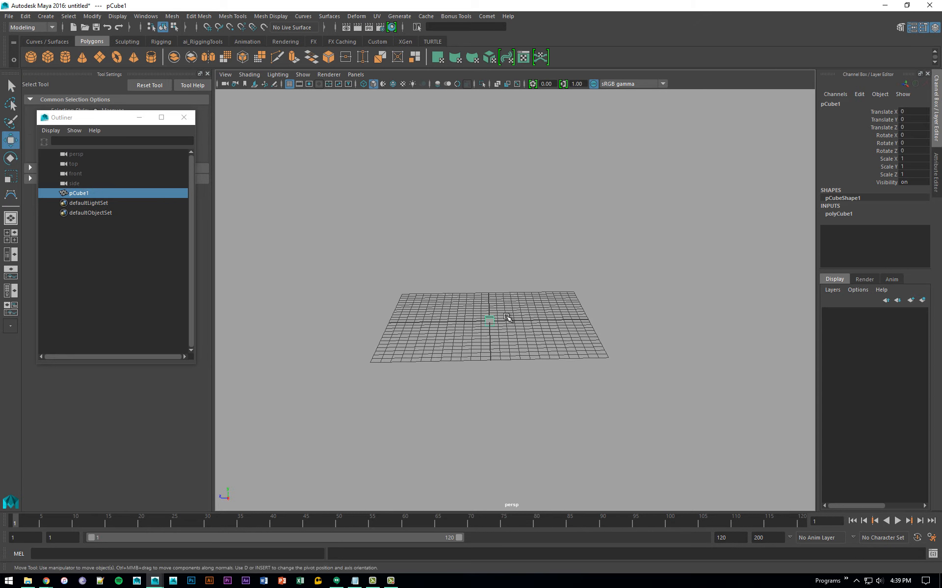
pyautogui.moveTo(507, 317); pyautogui.dragTo(591, 202, button='middle')
# Step: Rotate the cube freely to about -34.7, 4.6, -45.7 degrees and scale it uniformly to about 5.64
pyautogui.press('e')
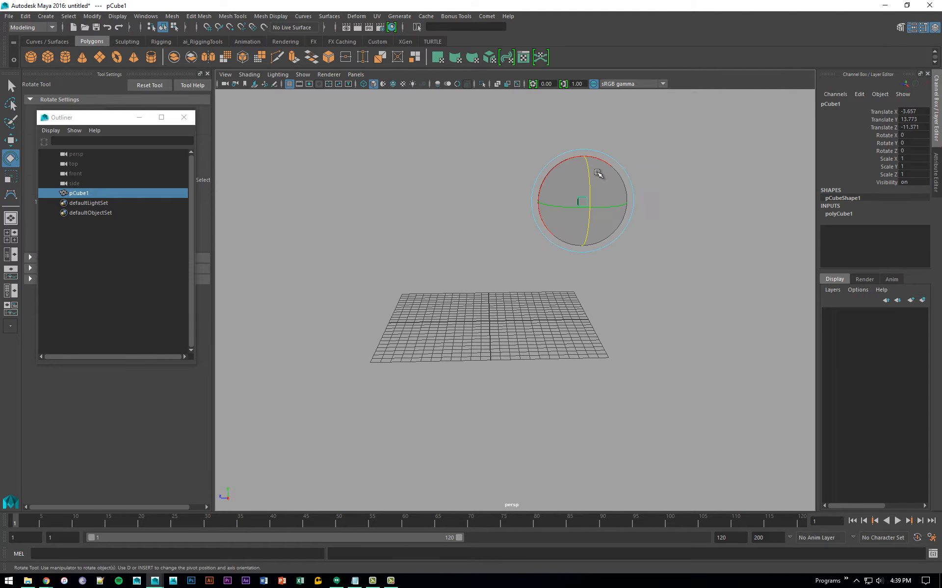
pyautogui.moveTo(597, 172); pyautogui.dragTo(616, 212)
pyautogui.press('r')
pyautogui.moveTo(610, 269); pyautogui.dragTo(634, 210, button='middle')
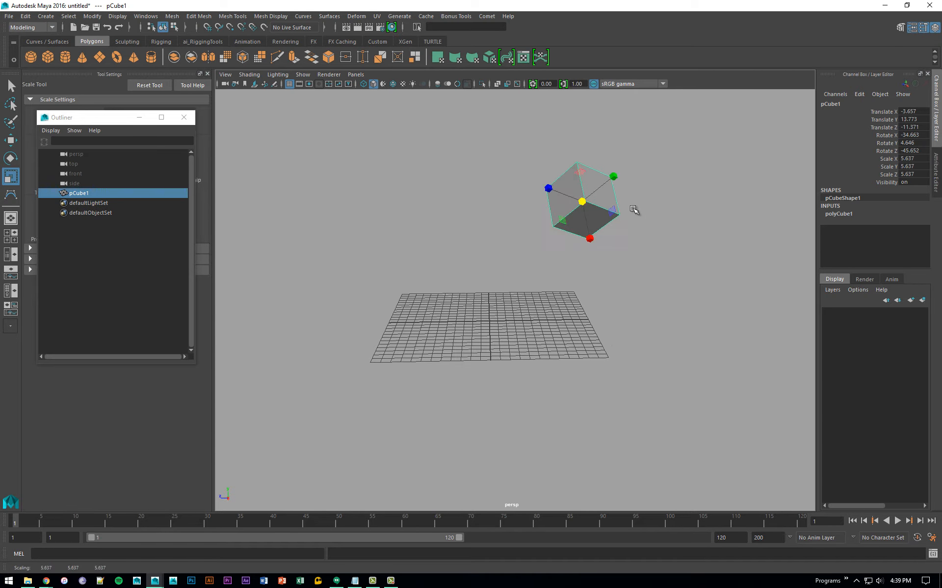
pyautogui.keyDown('alt'); pyautogui.moveTo(634, 210); pyautogui.dragTo(597, 181); pyautogui.keyUp('alt')
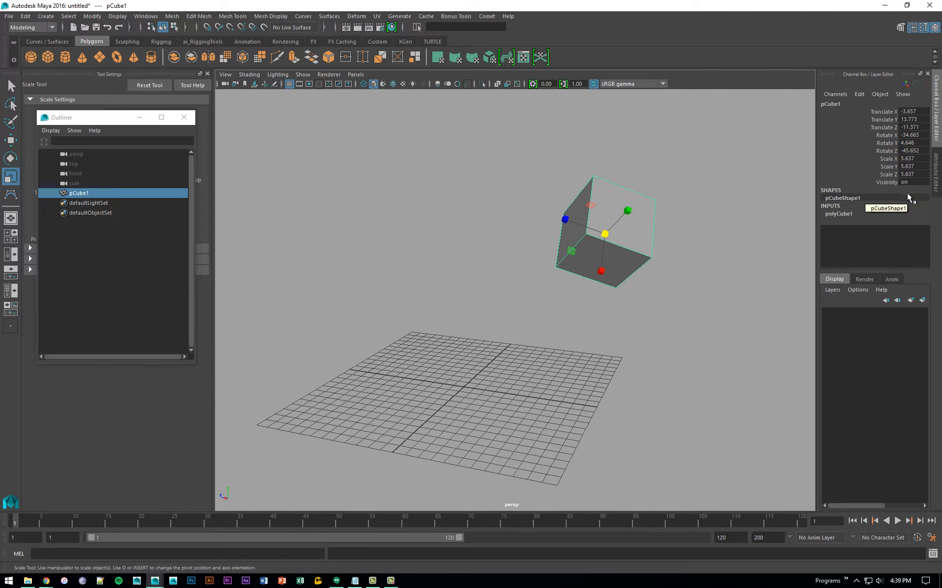
pyautogui.keyDown('alt'); pyautogui.moveTo(562, 264); pyautogui.dragTo(568, 272); pyautogui.keyUp('alt')
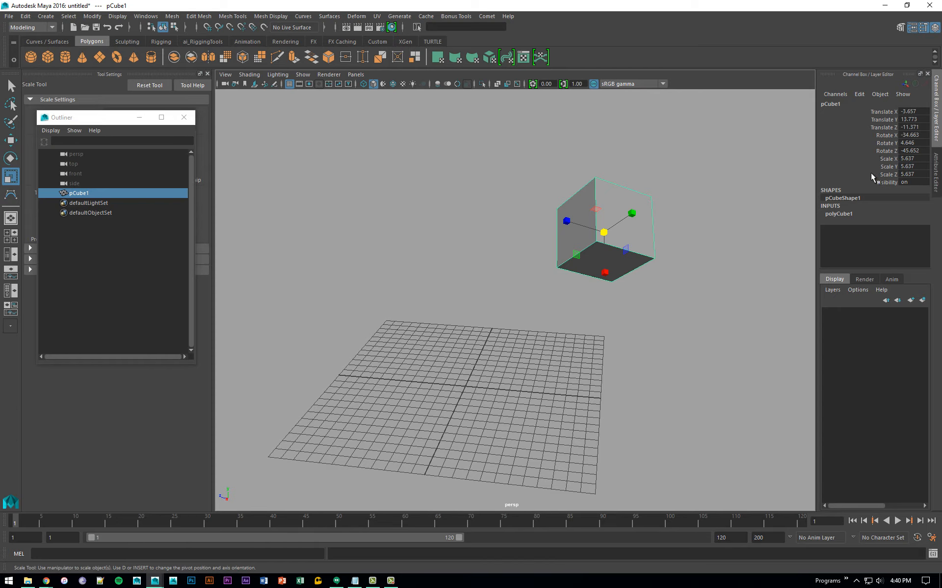
# Step: Reset the cube's Translate and Rotate values to 0 and all its Scale values to 1
pyautogui.moveTo(908, 115); pyautogui.dragTo(920, 175)
pyautogui.write('0')
pyautogui.press('Return')
pyautogui.write('1')
pyautogui.press('Return')
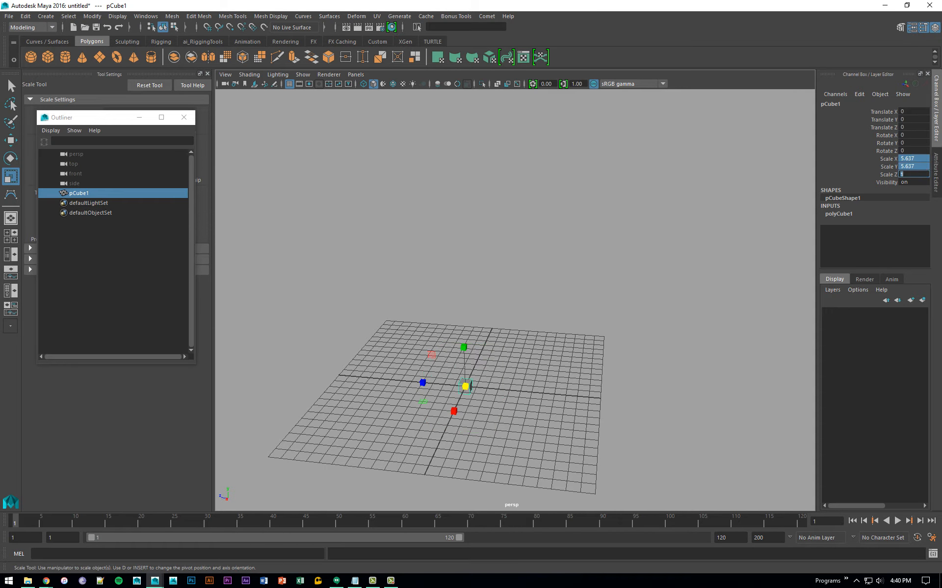
# Step: Move the cube off the origin to about X -7.4, Y 12.5, Z -12, and undo that move
pyautogui.keyDown('alt'); pyautogui.moveTo(485, 293); pyautogui.dragTo(529, 303, button='right'); pyautogui.keyUp('alt')
pyautogui.keyDown('alt'); pyautogui.moveTo(530, 303); pyautogui.dragTo(539, 283, button='middle'); pyautogui.keyUp('alt')
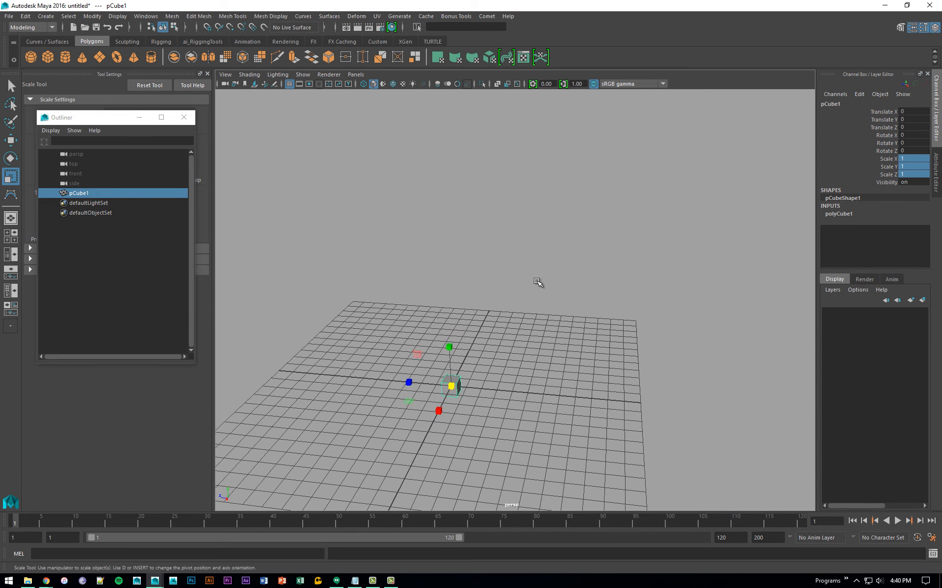
pyautogui.keyDown('alt'); pyautogui.moveTo(539, 283); pyautogui.dragTo(540, 309, button='right'); pyautogui.keyUp('alt')
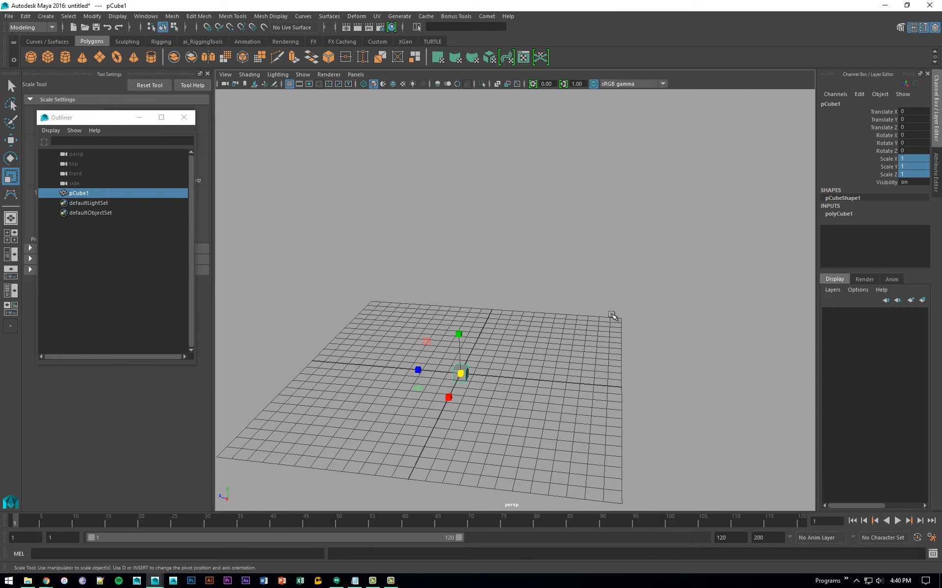
pyautogui.press('w')
pyautogui.moveTo(462, 374); pyautogui.dragTo(636, 194)
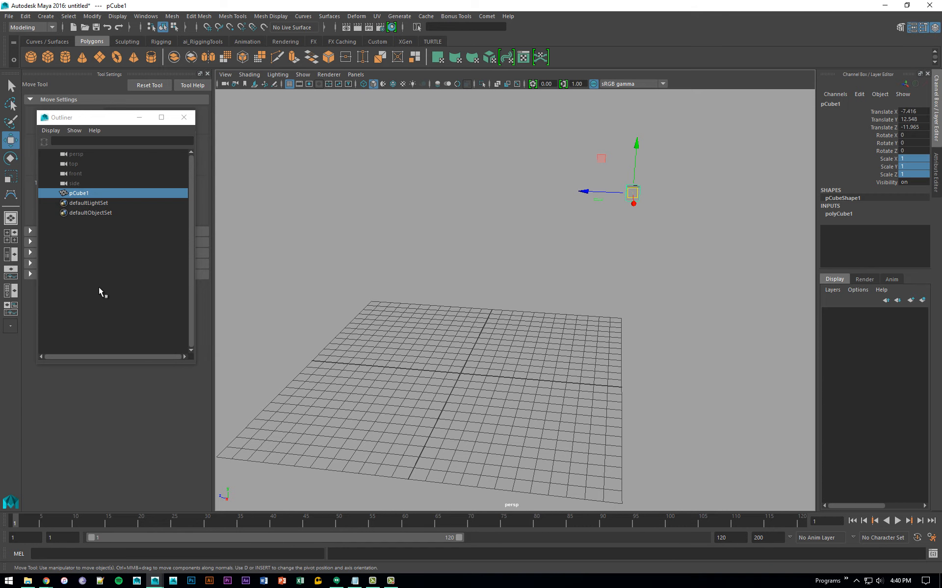
pyautogui.hotkey('ctrl', 'z')
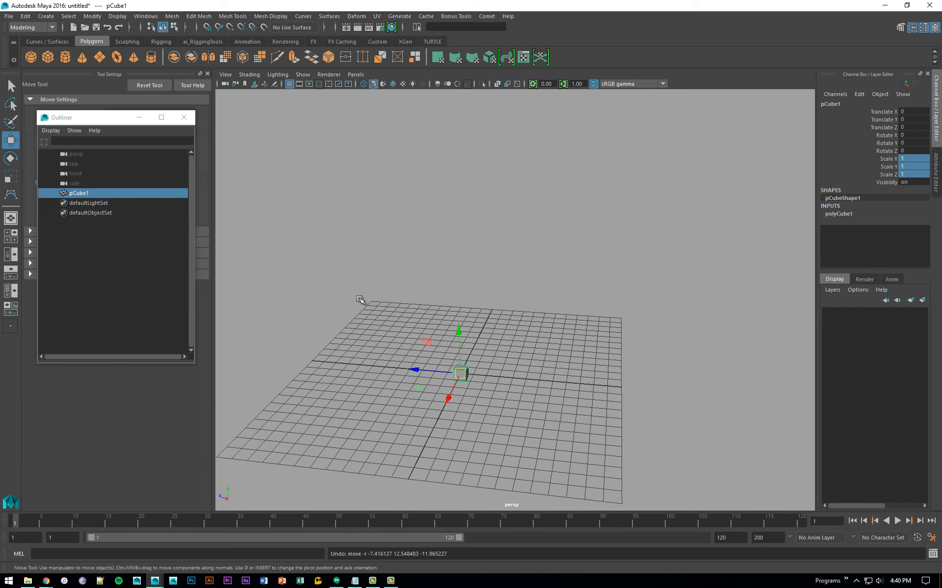
# Step: Undo all the cube's transform changes and its creation, leaving an empty scene
pyautogui.keyDown('alt'); pyautogui.moveTo(476, 285); pyautogui.dragTo(479, 295); pyautogui.keyUp('alt')
pyautogui.hotkey('ctrl', 'z')
pyautogui.hotkey('ctrl', 'z')
pyautogui.hotkey('ctrl', 'z')
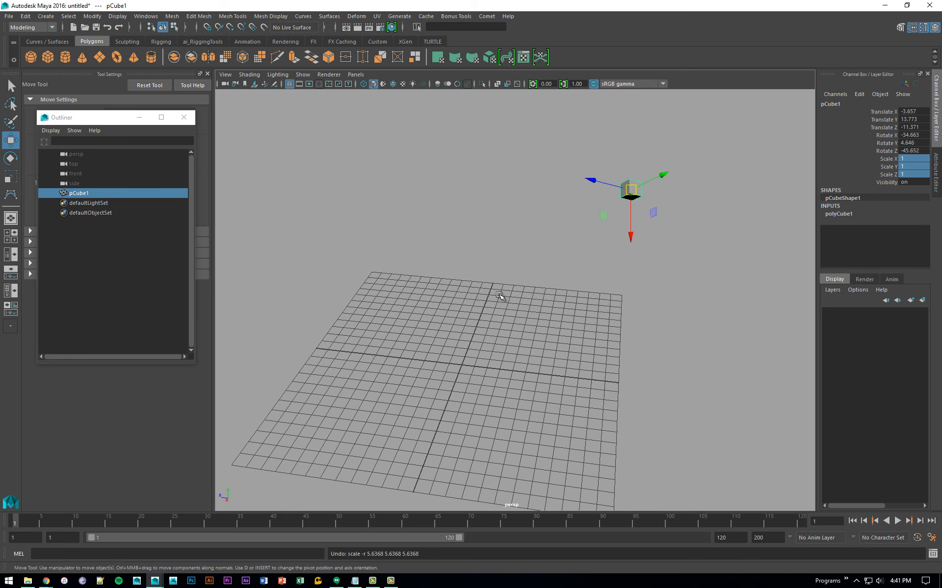
pyautogui.hotkey('ctrl', 'z')
pyautogui.hotkey('ctrl', 'z')
pyautogui.hotkey('ctrl', 'z')
pyautogui.hotkey('ctrl', 'z')
pyautogui.hotkey('ctrl', 'z')
pyautogui.hotkey('ctrl', 'z')
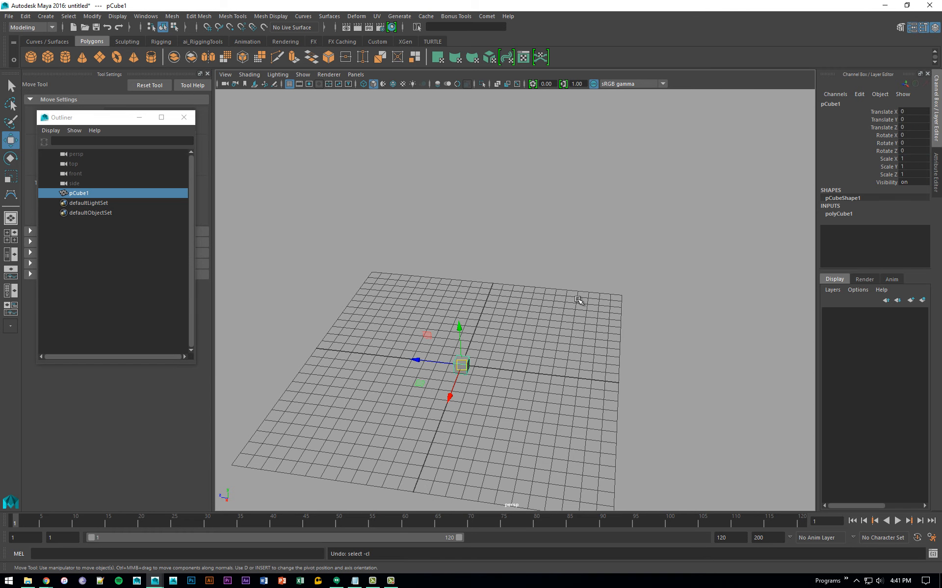
# Step: Create a new polygon cube and move it above the grid to about X -3.8, Y 12.5, Z -8.7
pyautogui.keyDown('alt'); pyautogui.moveTo(574, 297); pyautogui.dragTo(495, 280, button='right'); pyautogui.keyUp('alt')
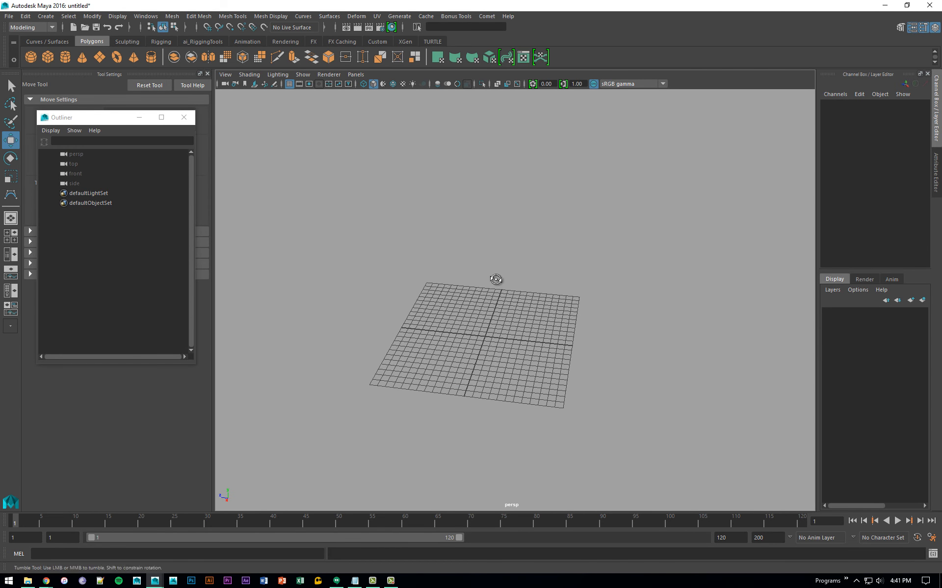
pyautogui.keyDown('alt'); pyautogui.moveTo(496, 280); pyautogui.dragTo(616, 245); pyautogui.keyUp('alt')
pyautogui.click(48, 57)
# Step: Rotate the new cube freely to about -24.1, 2.3, -41.5 degrees and scale it uniformly to about 5.42
pyautogui.press('e')
pyautogui.moveTo(595, 191); pyautogui.dragTo(622, 245)
pyautogui.press('r')
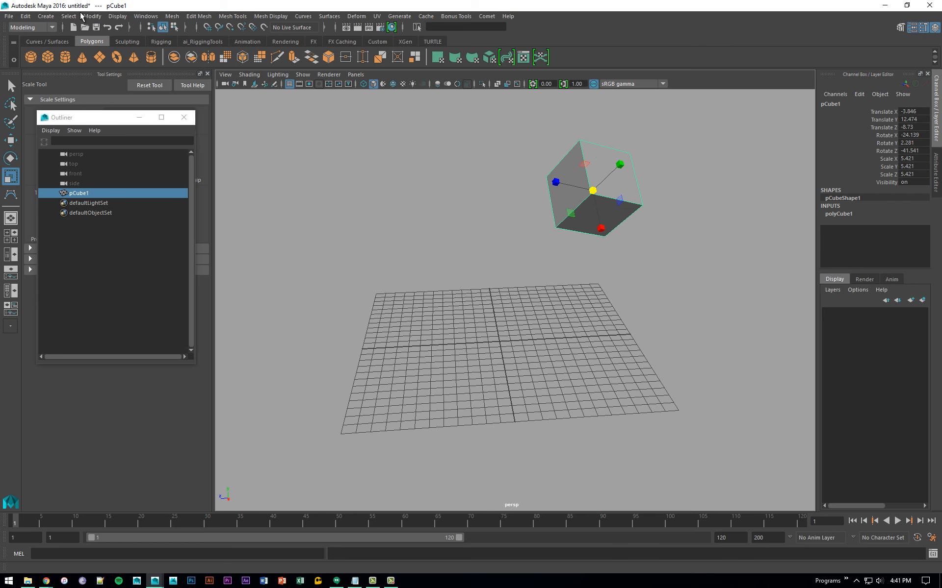
# Step: Freeze the cube's transformations at its current position, rotation and scale
pyautogui.click(92, 16)
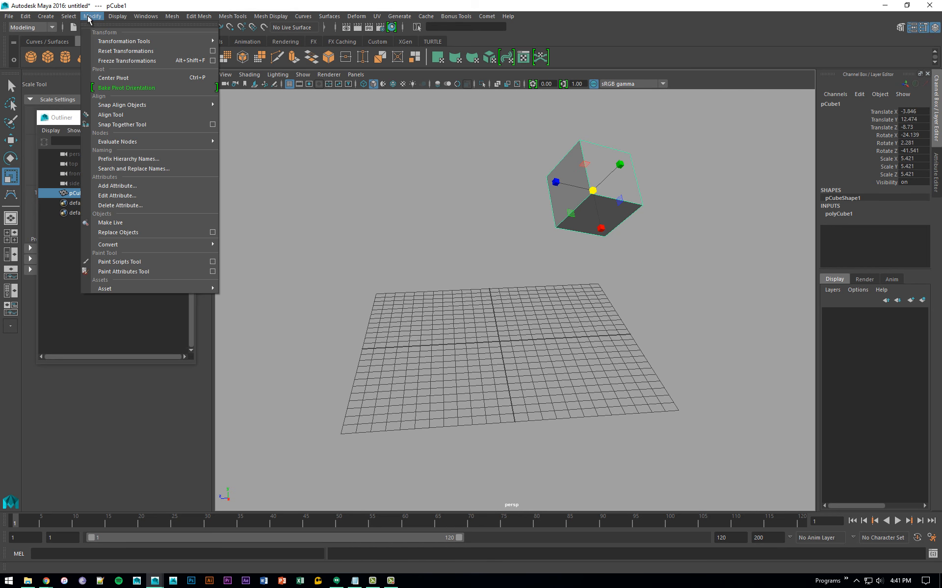
pyautogui.click(153, 62)
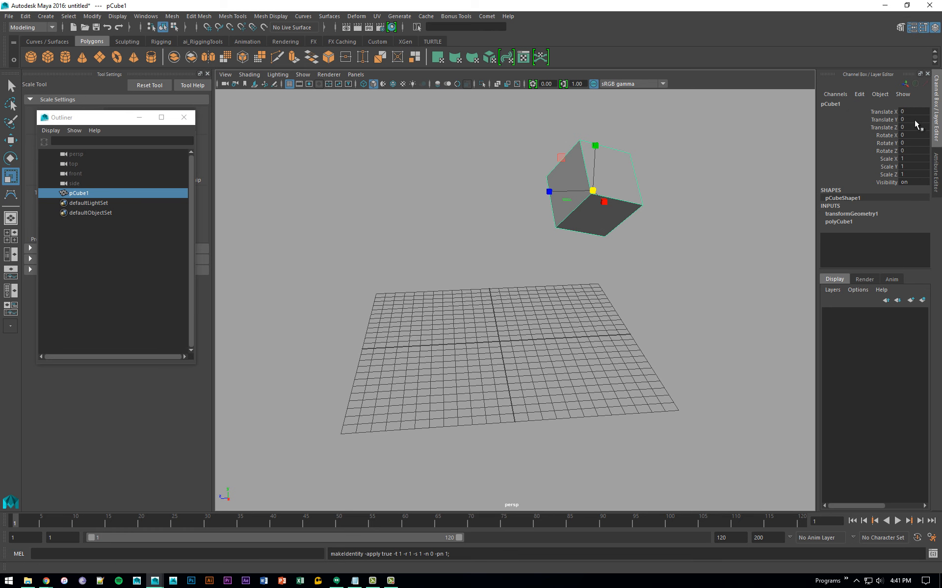